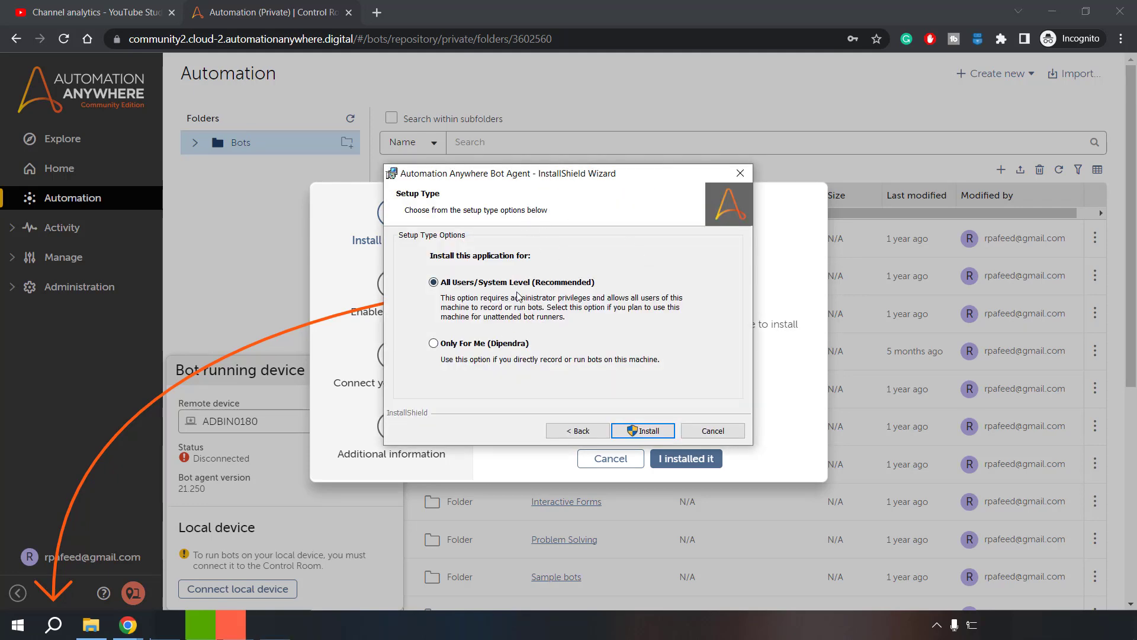
Install the Bot Agent for all users and wait for the InstallShield completion page
drag(576, 185, 759, 194)
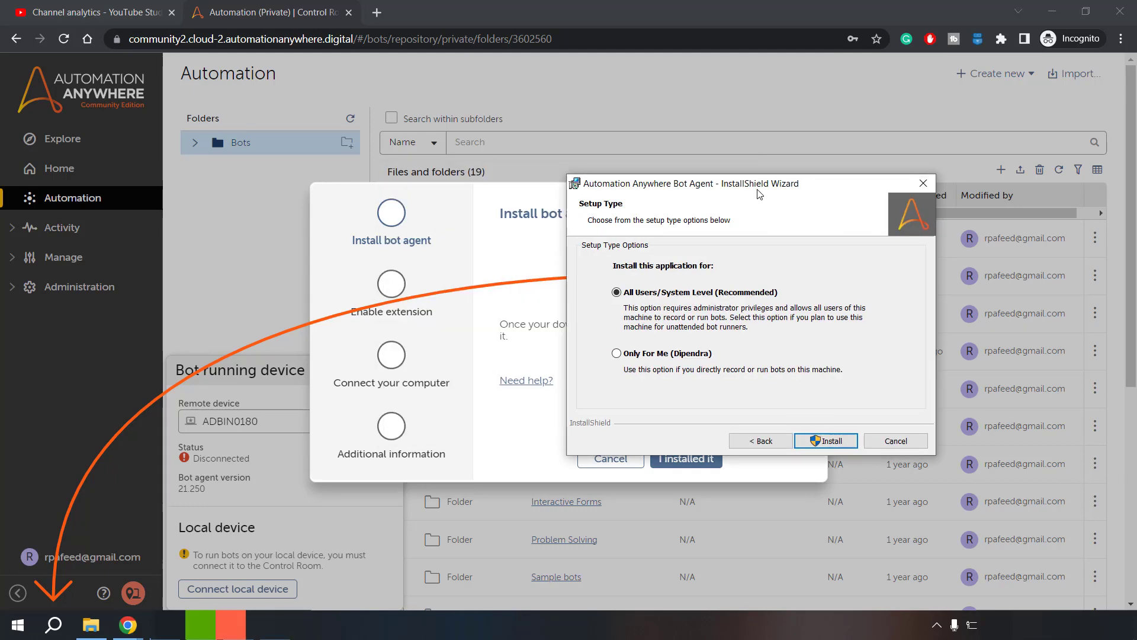
click(826, 439)
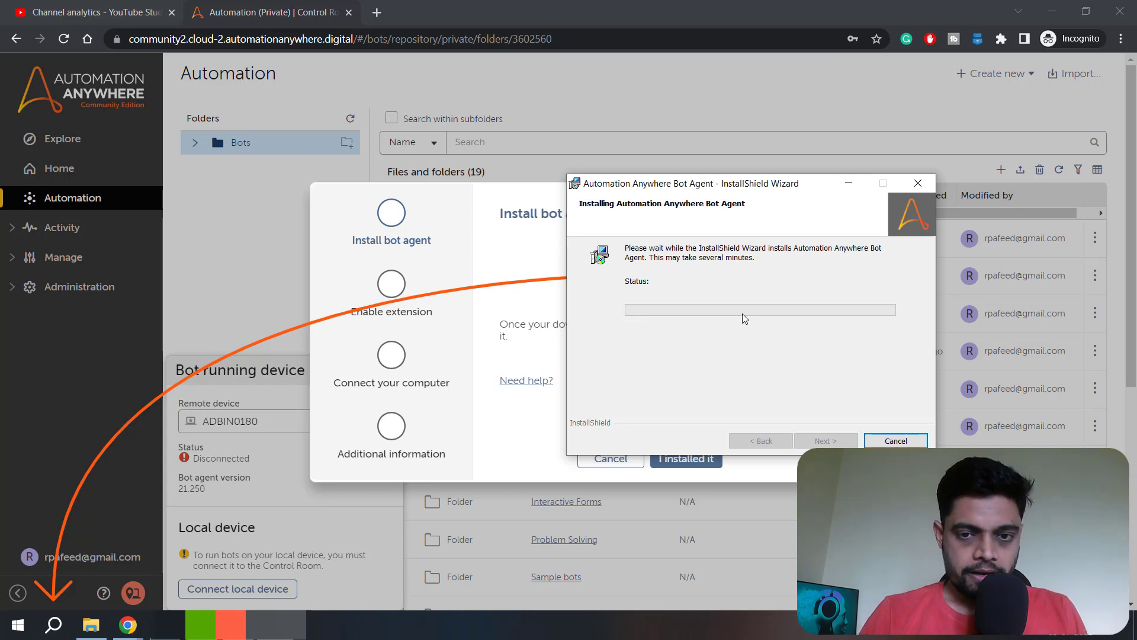
drag(674, 192, 606, 188)
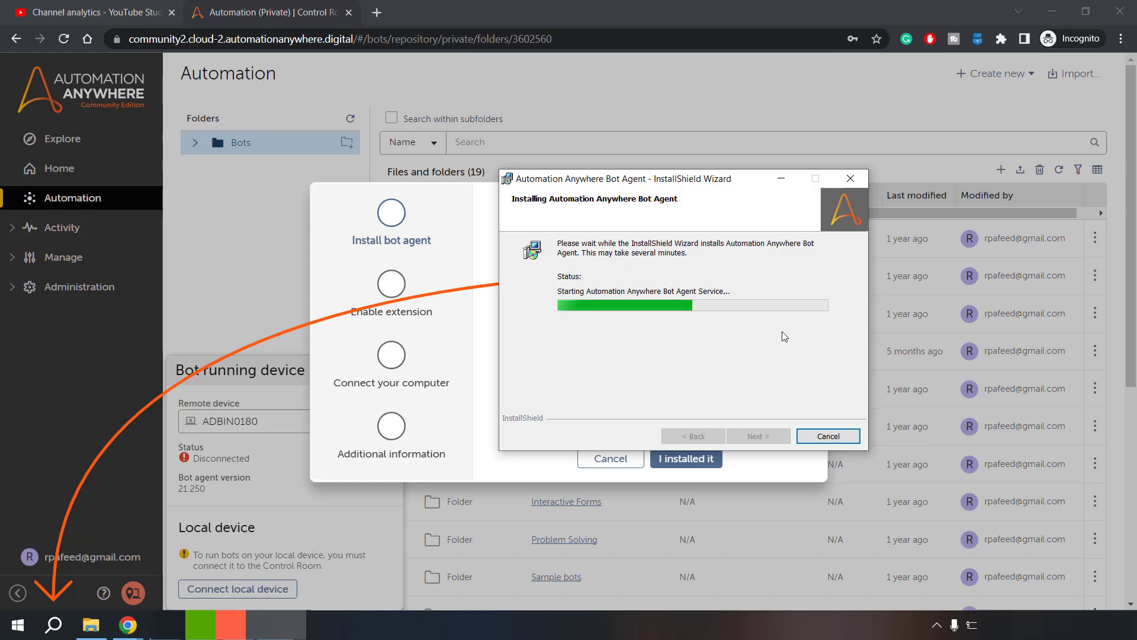
drag(692, 179, 845, 201)
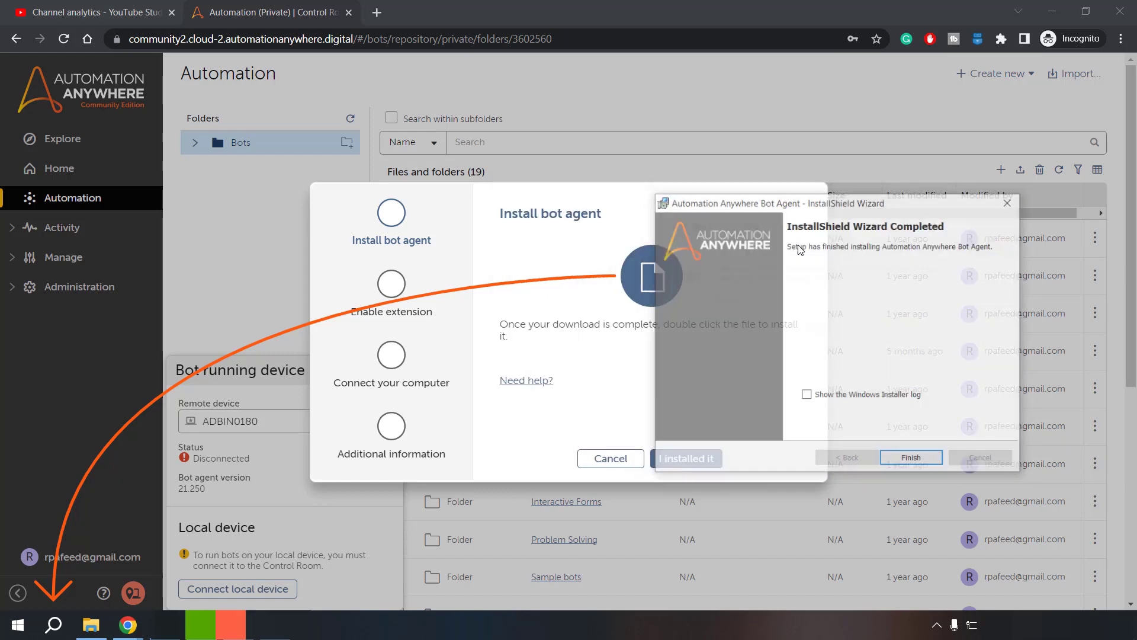
drag(816, 202, 658, 197)
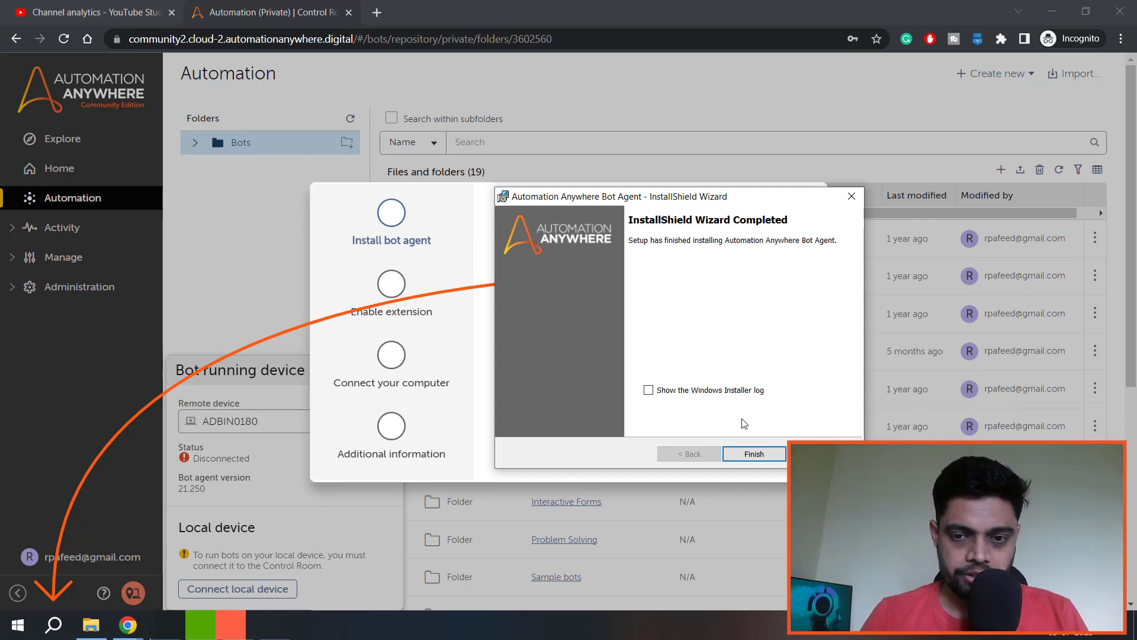
Finish the installer, skip the browser extension, and dismiss the single-device registration error
click(753, 454)
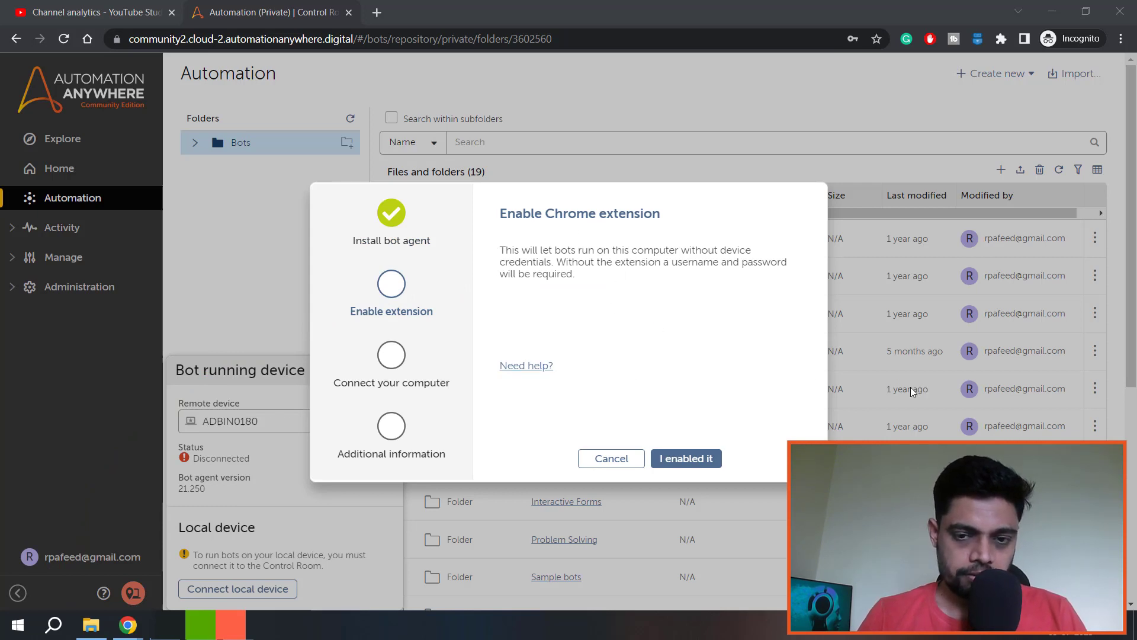
click(684, 458)
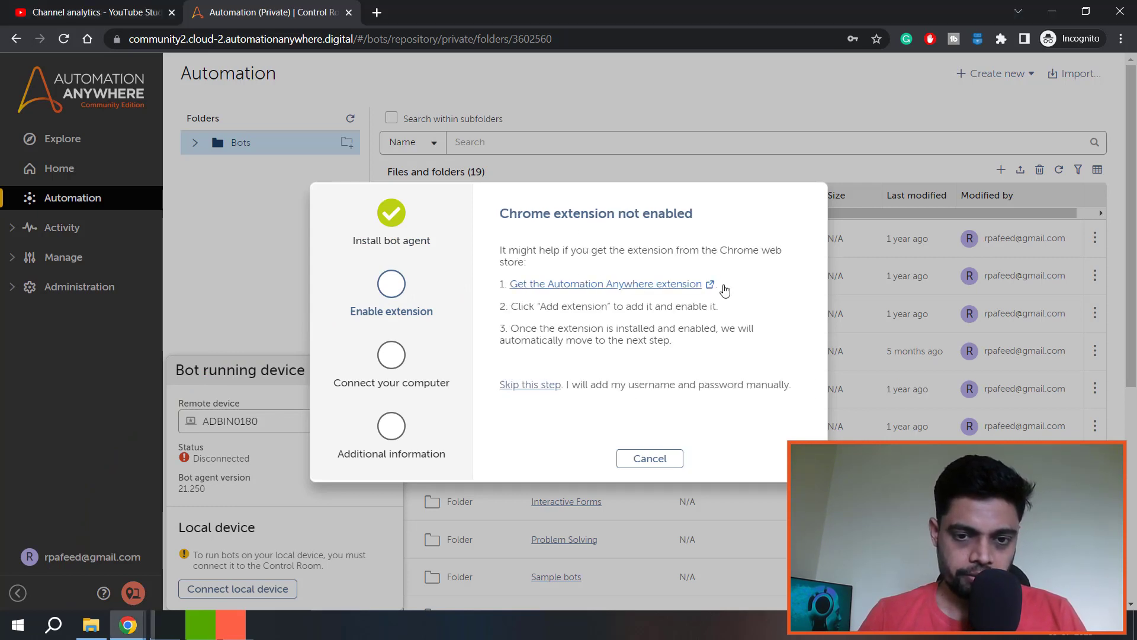
click(547, 385)
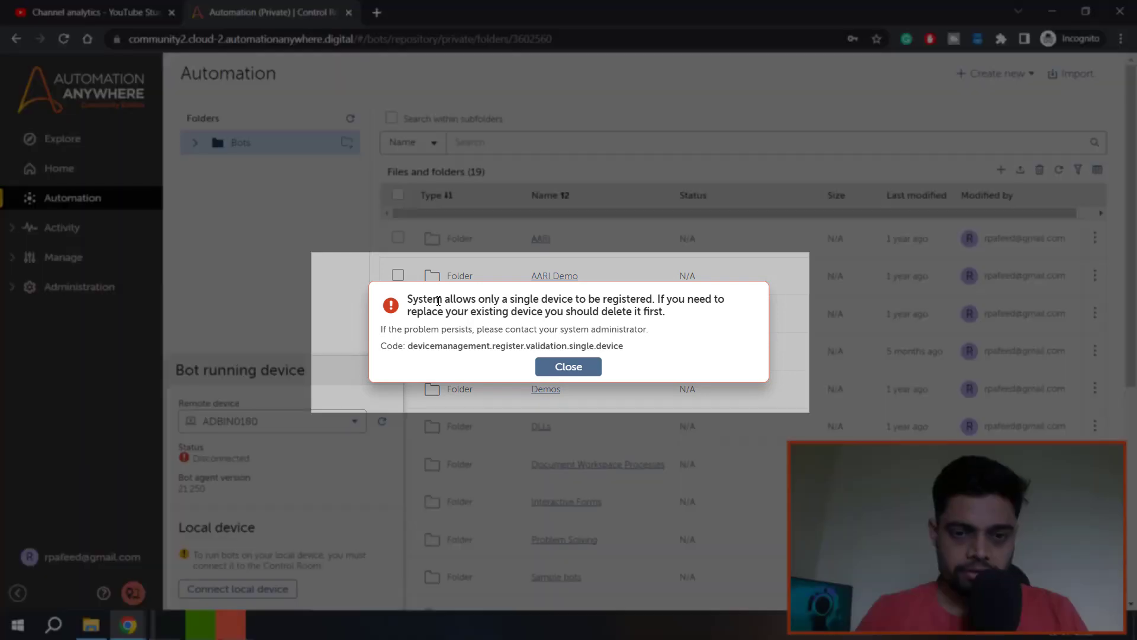
mouse_move(432, 300)
mouse_down()
mouse_move(686, 300)
mouse_move(707, 313)
mouse_up()
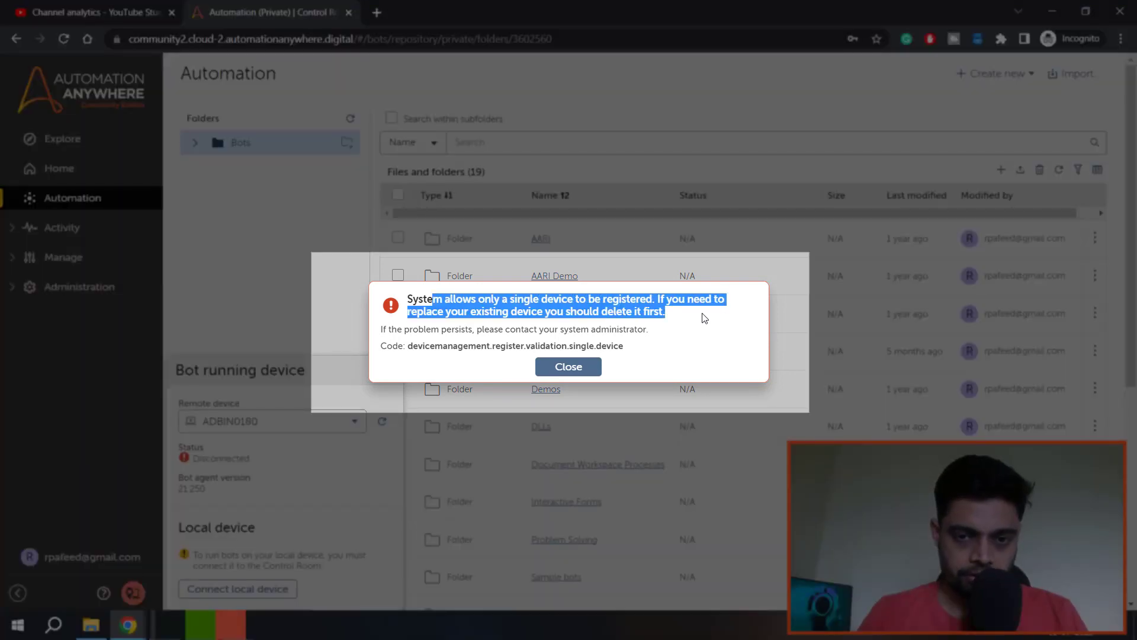
click(569, 366)
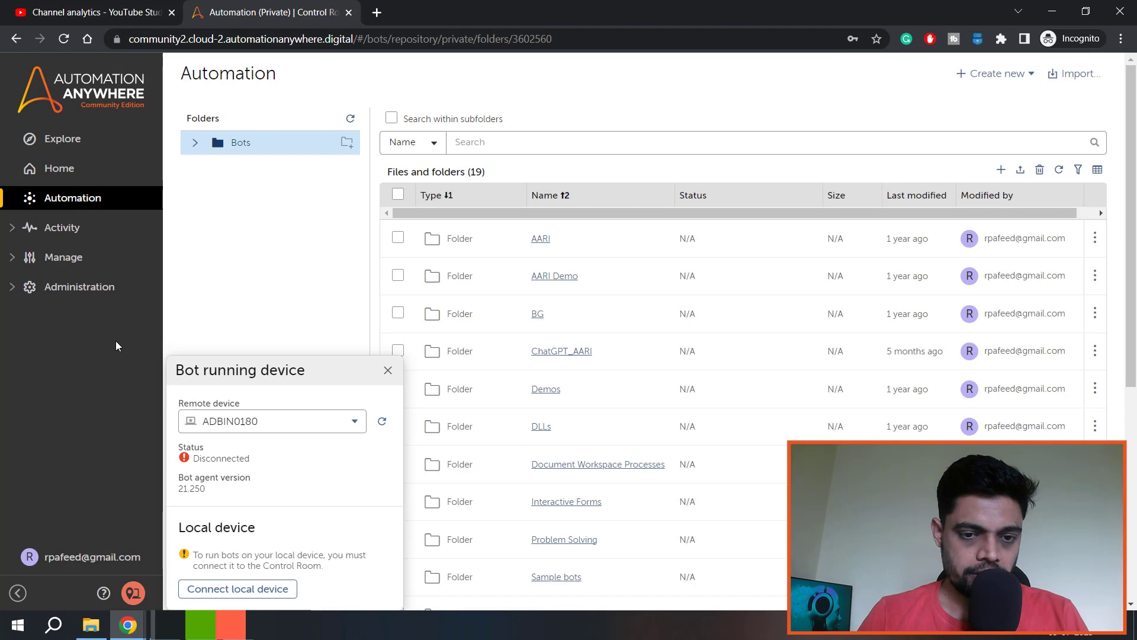
Delete the registered device ADBIN0180 from Manage > Devices
click(62, 257)
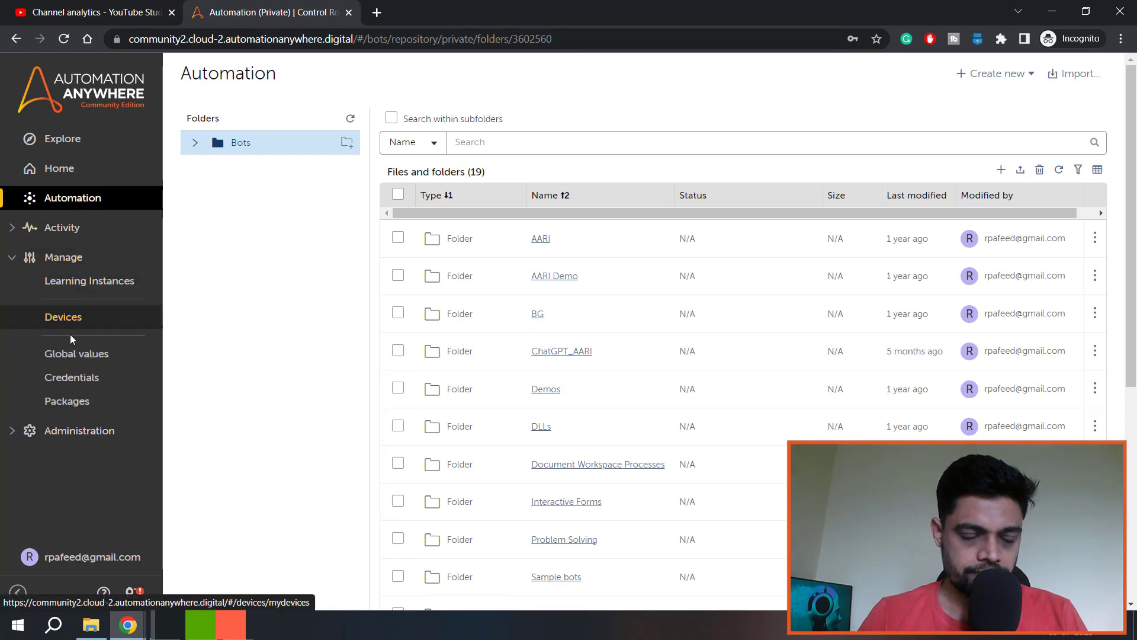
click(63, 317)
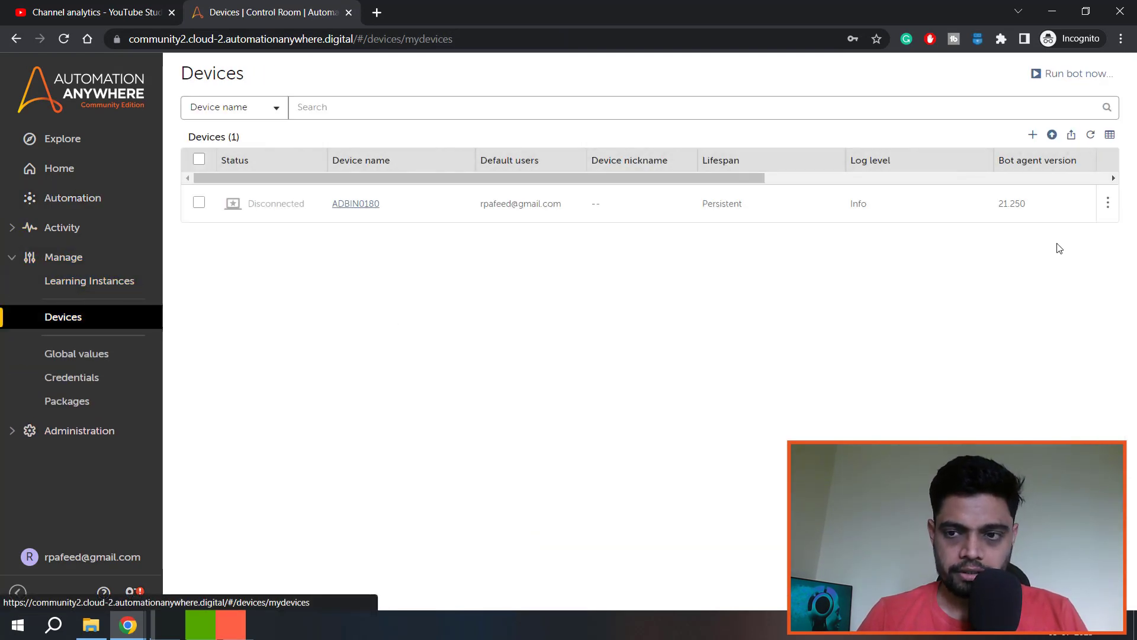
mouse_move(621, 203)
click(1084, 205)
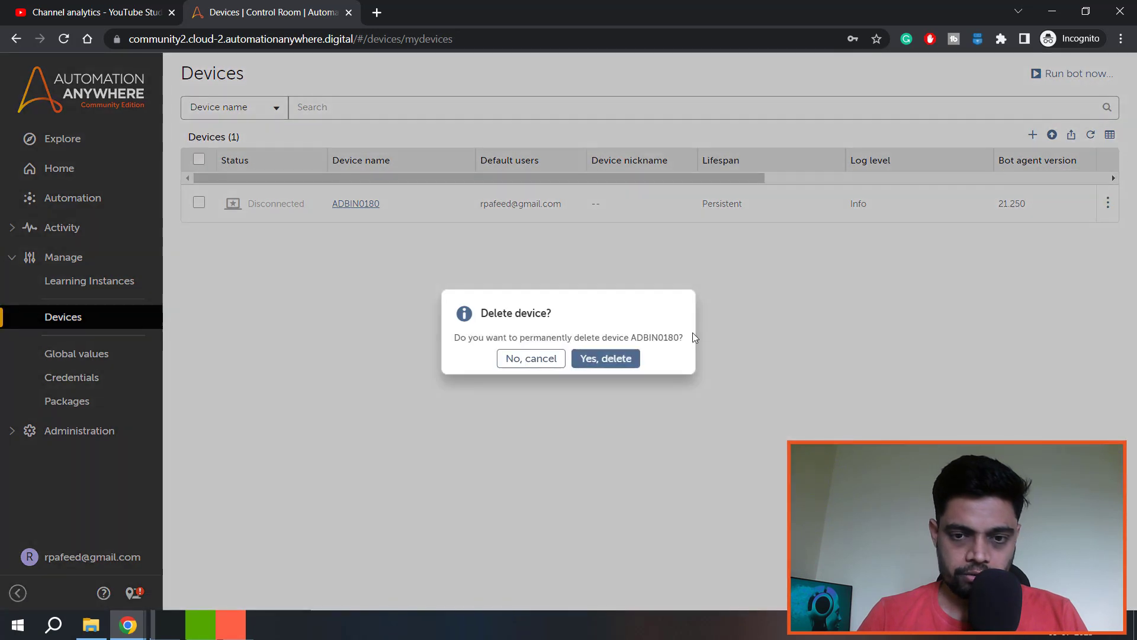
click(606, 357)
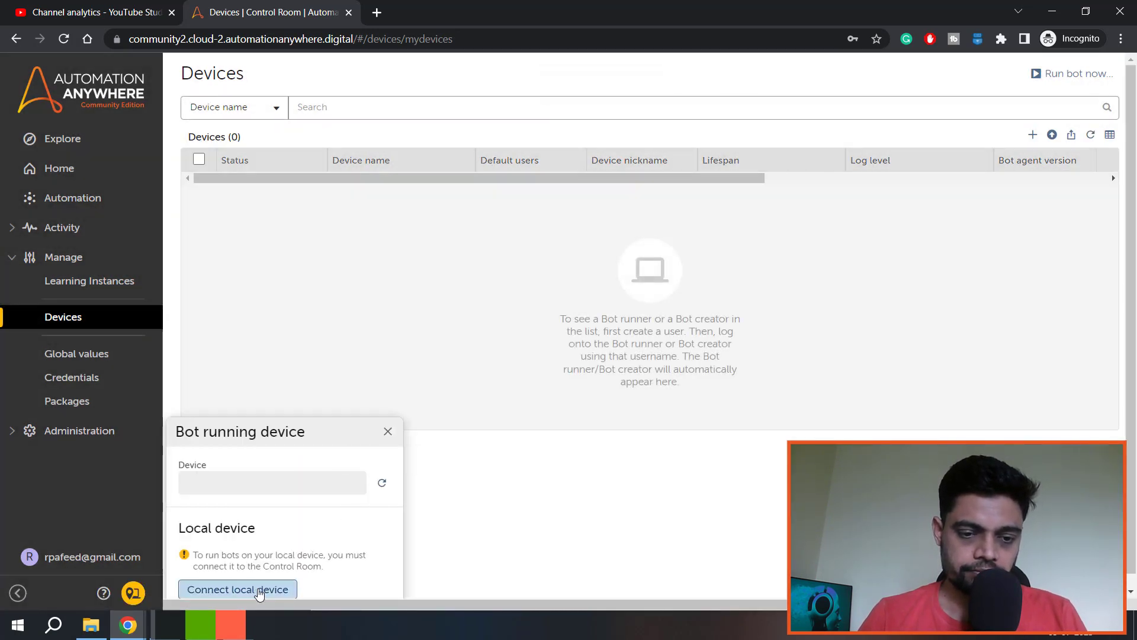
Connect this computer as a local device, skipping the browser extension step
click(237, 589)
click(604, 459)
click(688, 459)
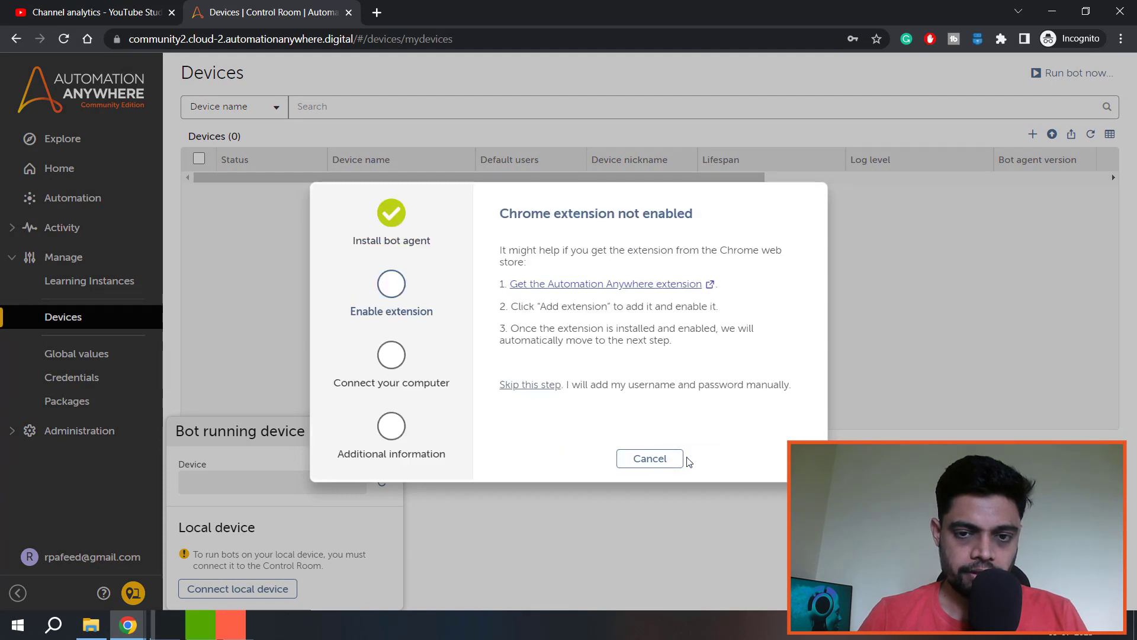
click(531, 384)
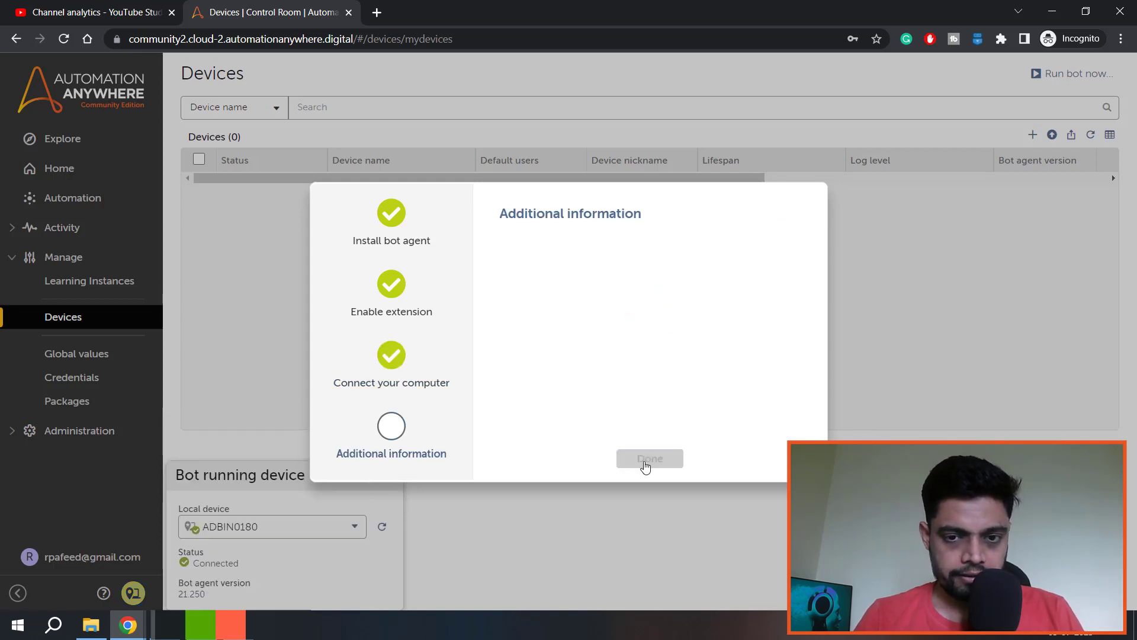
click(650, 459)
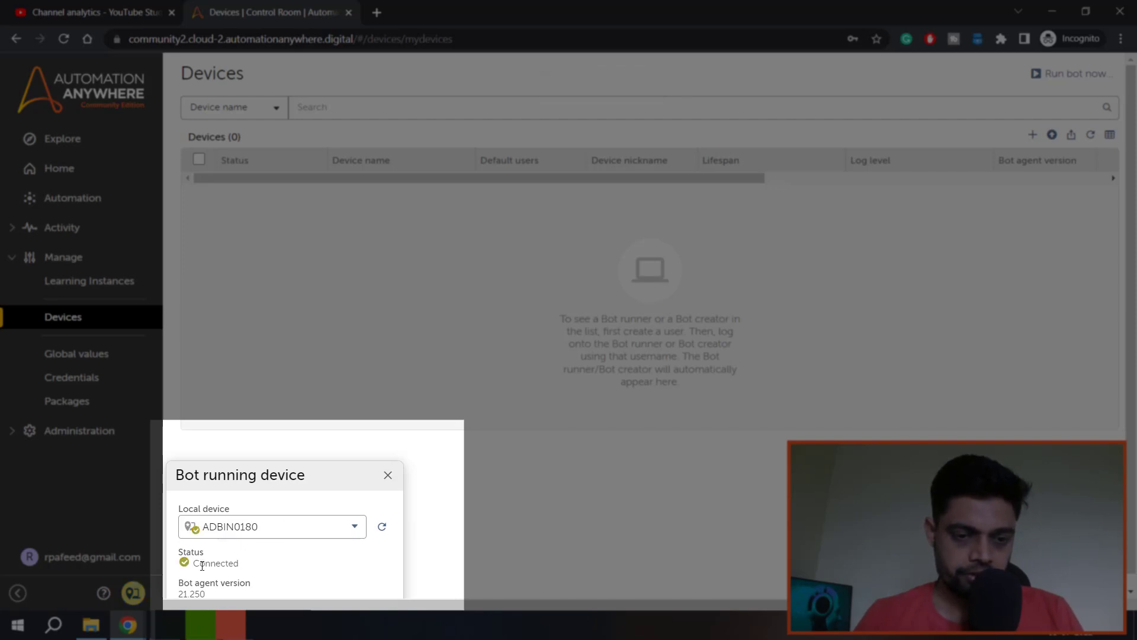
Open the HelloWorld task bot and disable its actions 2 through 5
click(73, 198)
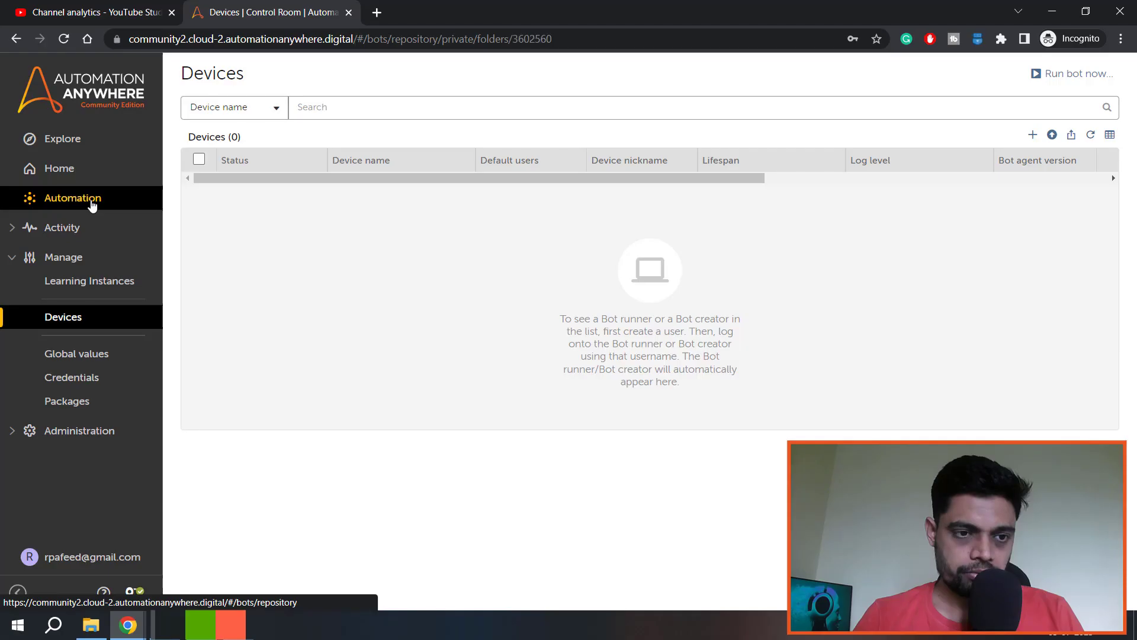
scroll(597, 330, down, 5)
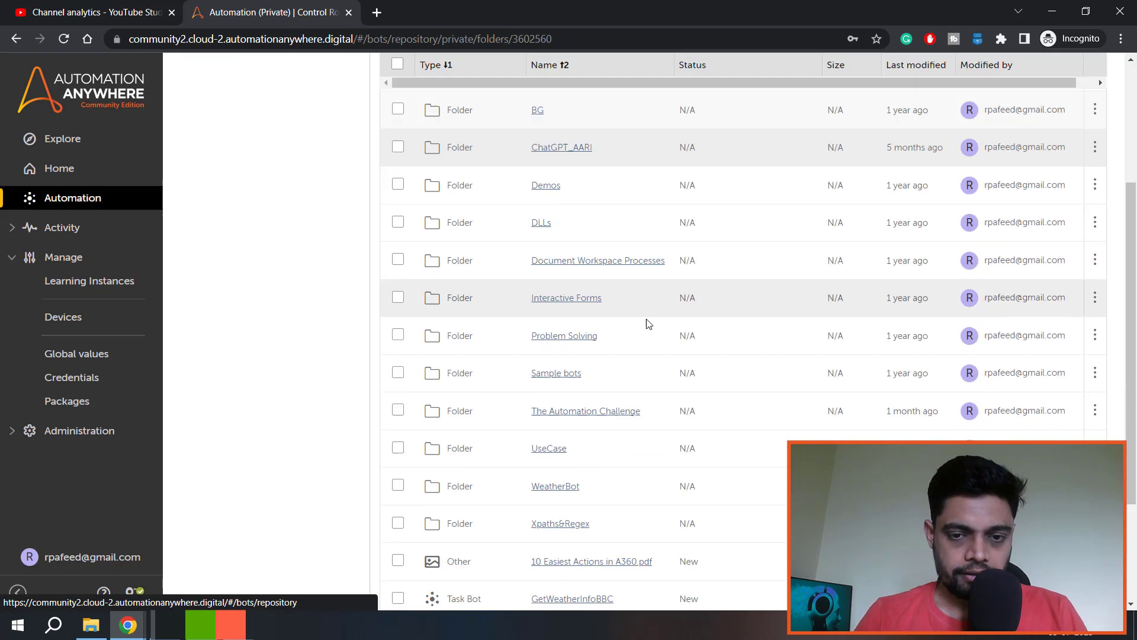
click(553, 511)
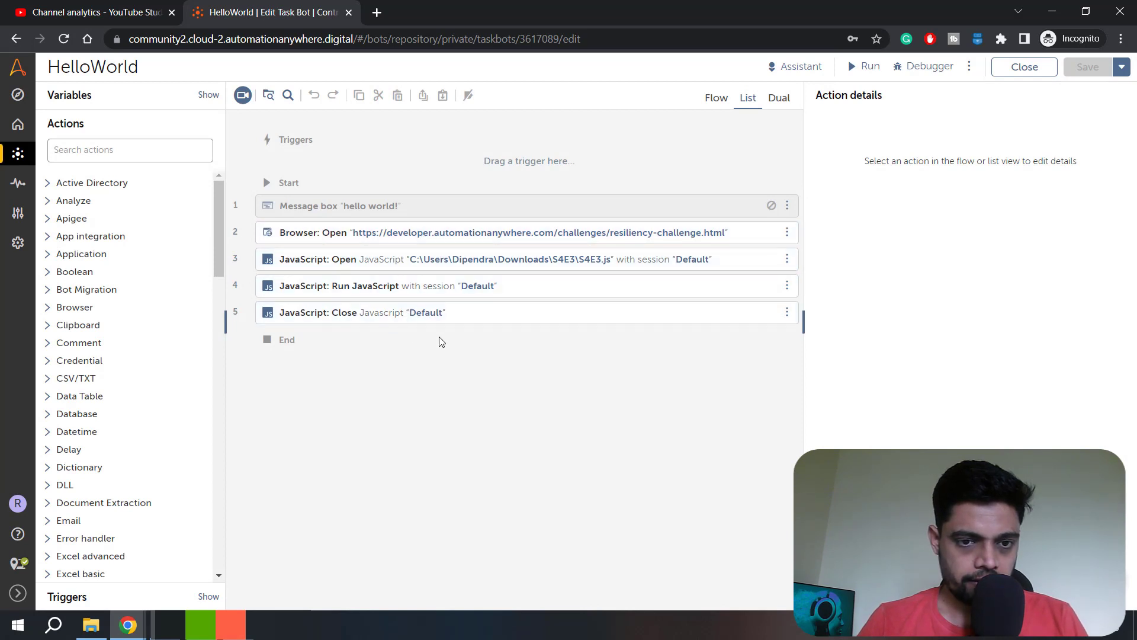
click(470, 232)
shift+click(409, 313)
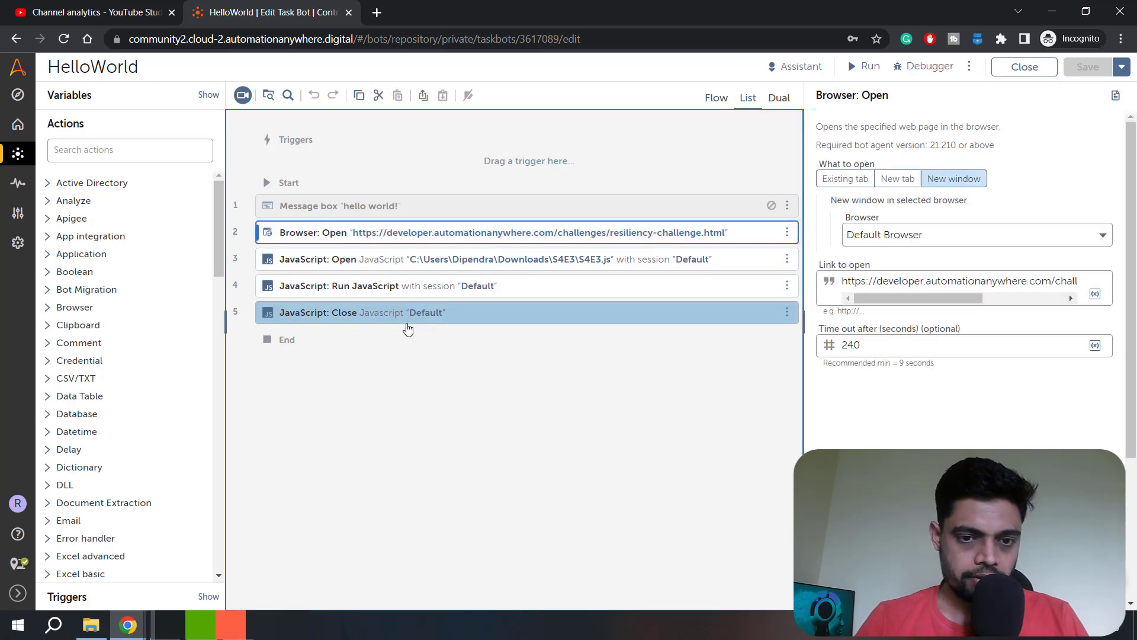
click(889, 320)
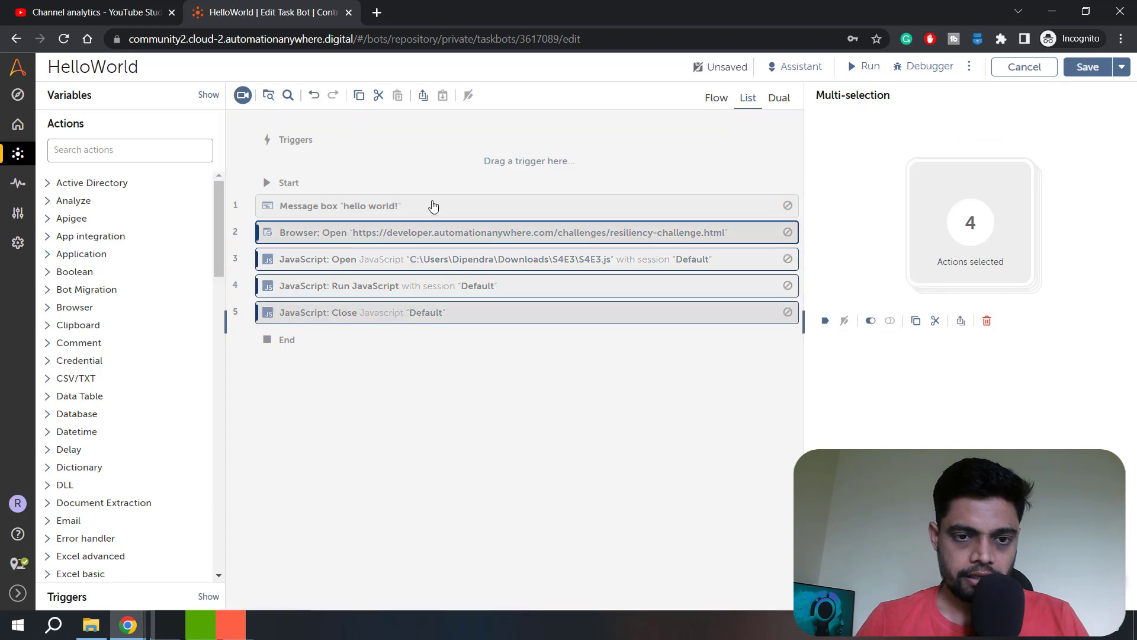
Enable the message box action in row 1, then save and run the bot
click(436, 206)
click(787, 206)
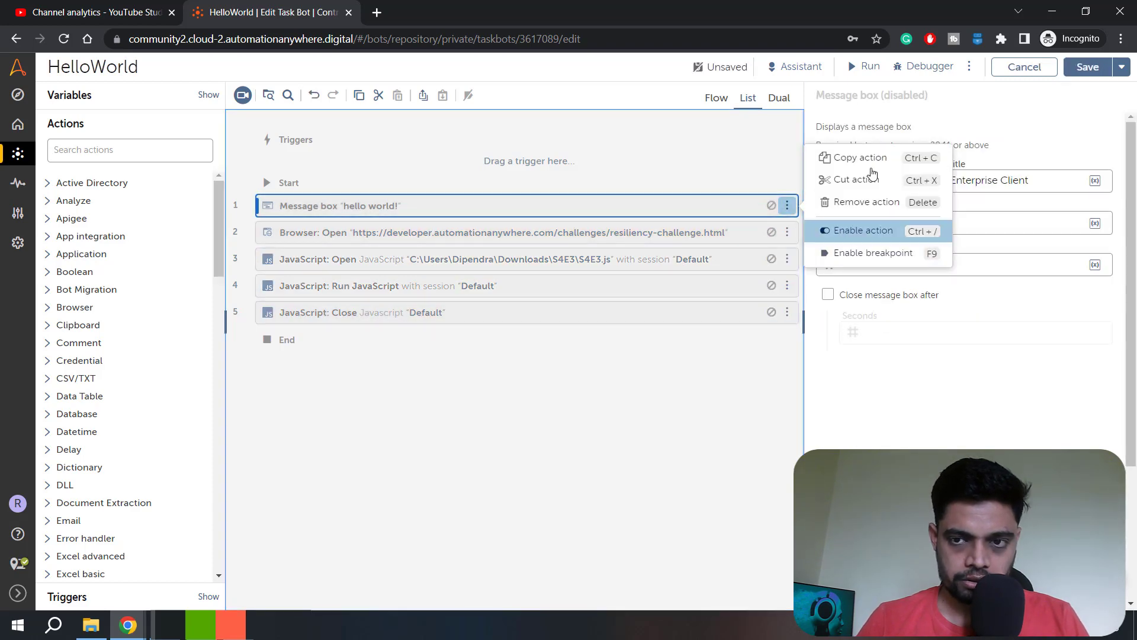
click(863, 231)
click(867, 67)
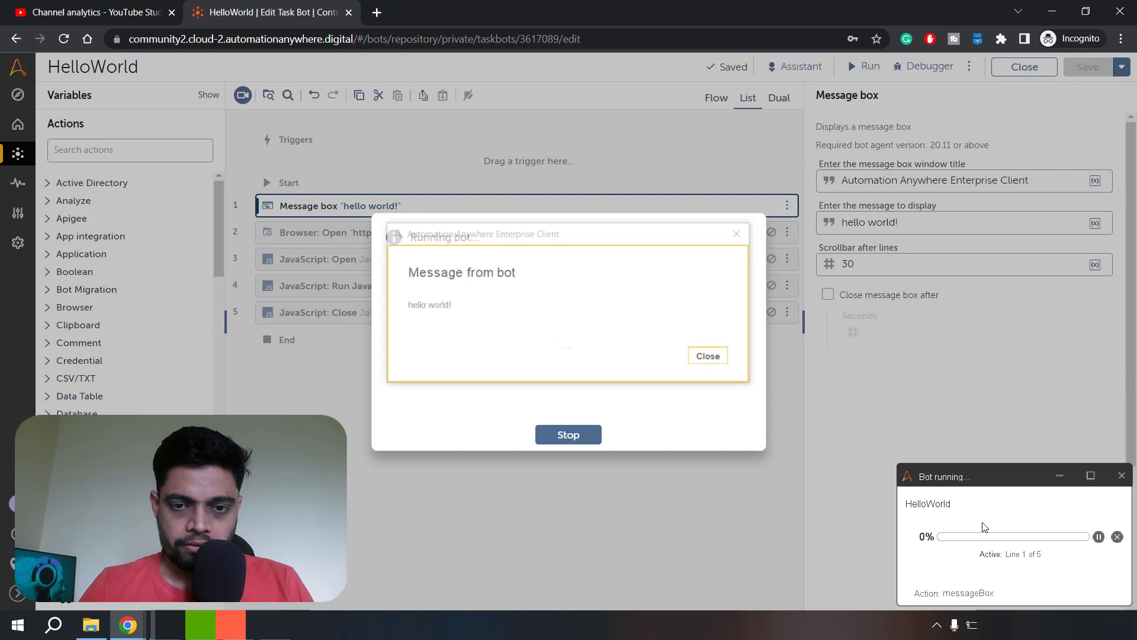
Close the 'hello world!' message box and the bot success notice
key(Return)
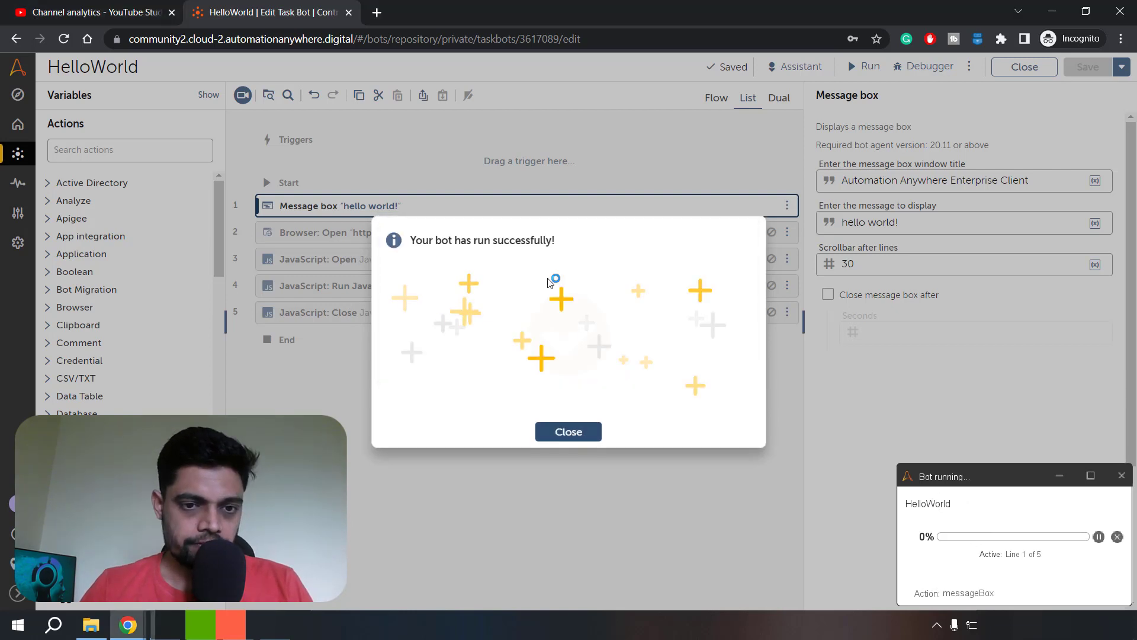
click(567, 430)
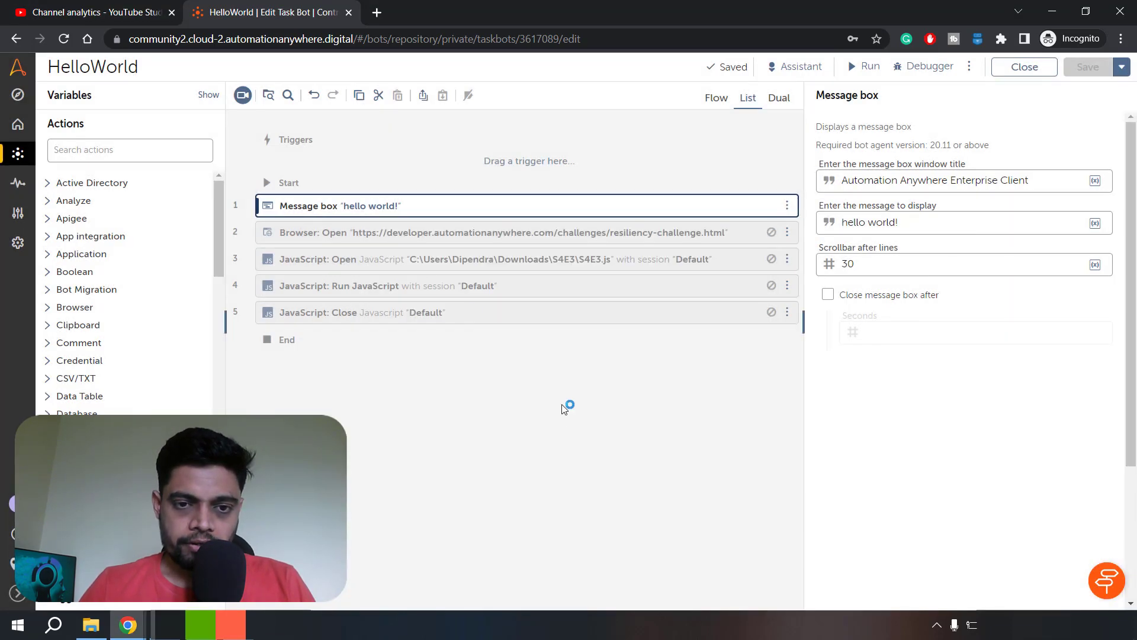